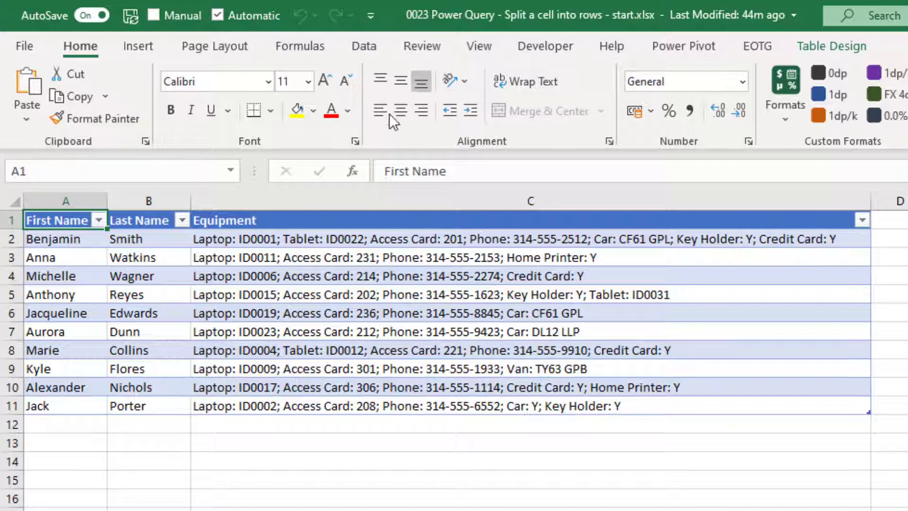
Step: Load the employee table into Power Query and open Split Column by Delimiter for Equipment
left_click(371, 54)
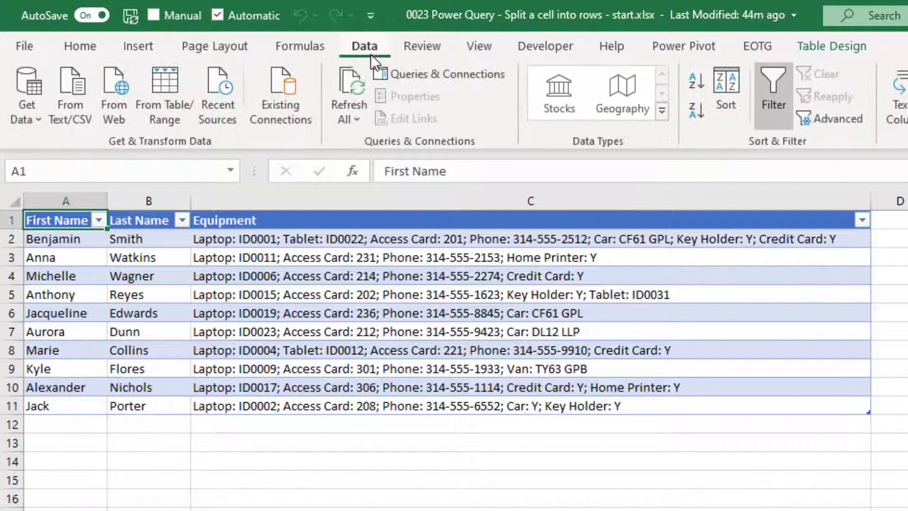
left_click(170, 90)
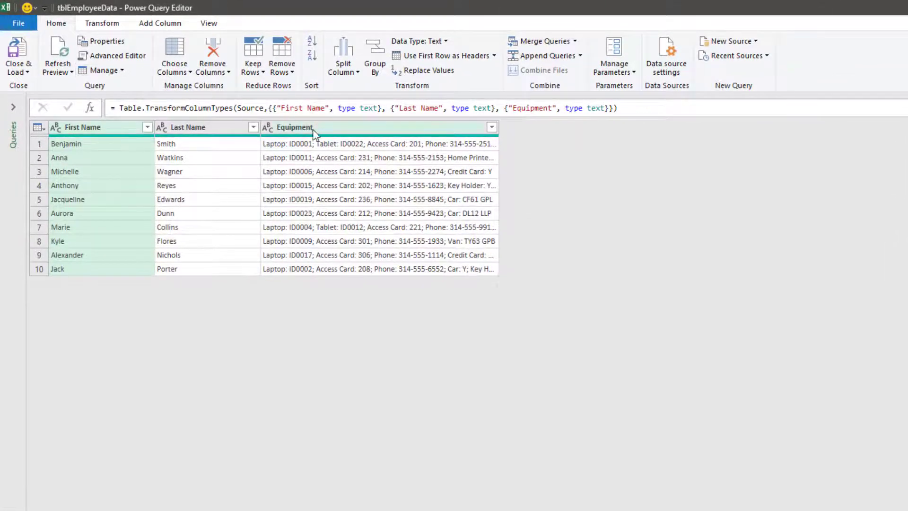
left_click(316, 130)
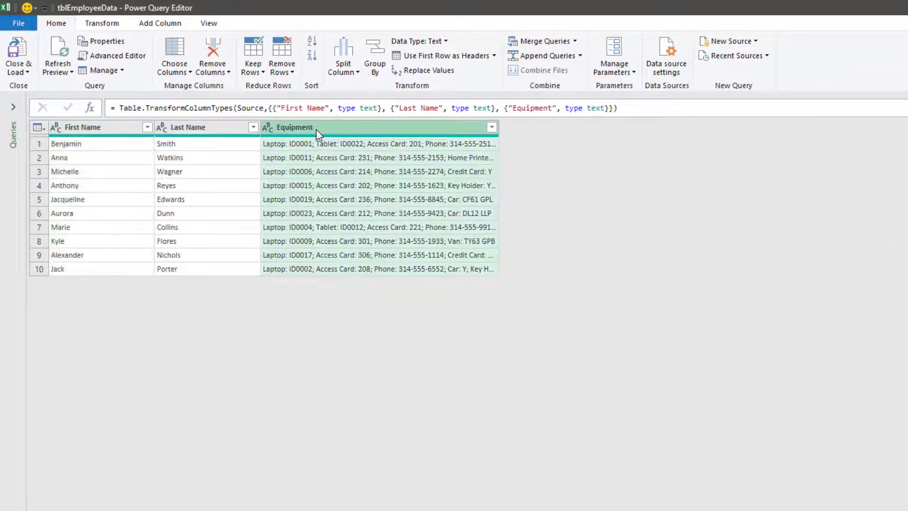
left_click(347, 70)
left_click(366, 86)
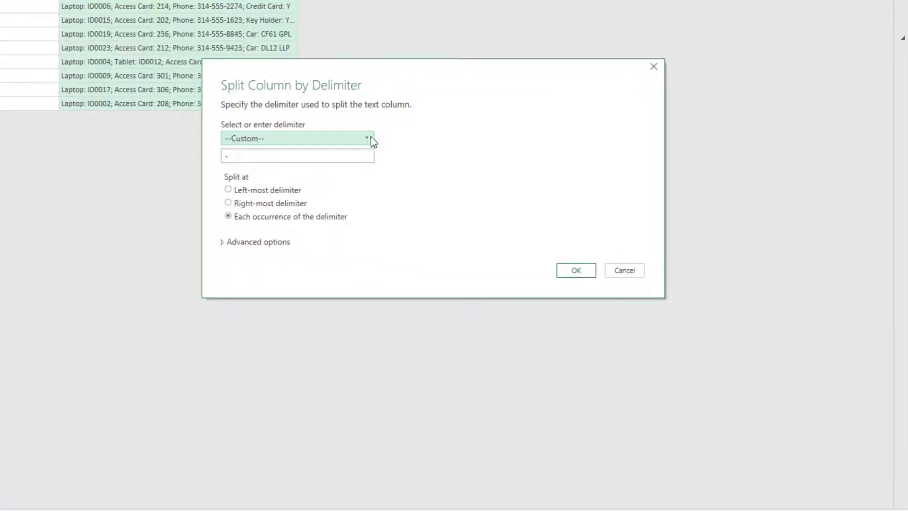
Step: Split Equipment at each custom ';' delimiter into rows, one item per row
left_click(368, 138)
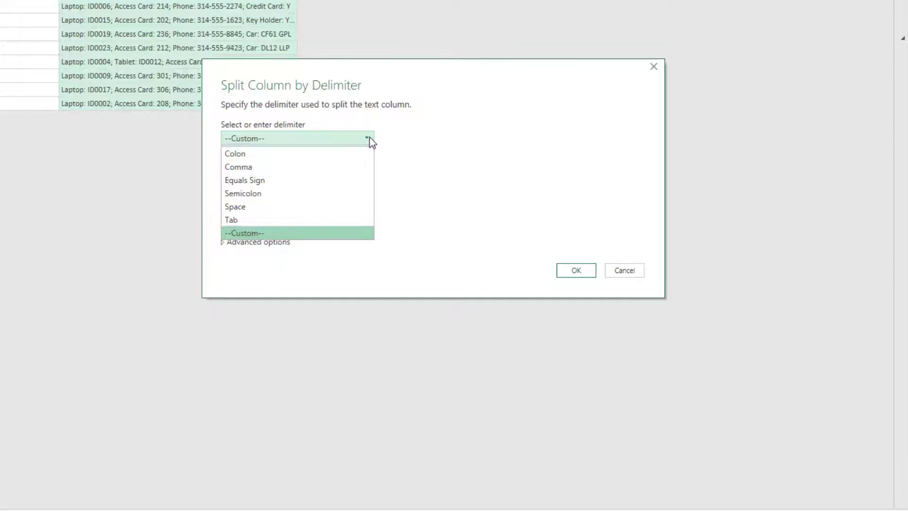
left_click(354, 233)
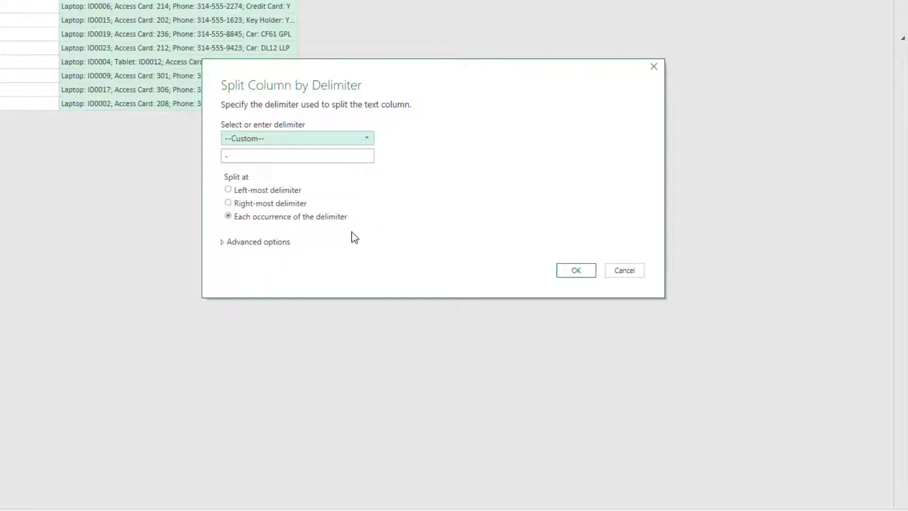
left_click(331, 157)
key("BackSpace")
type(";")
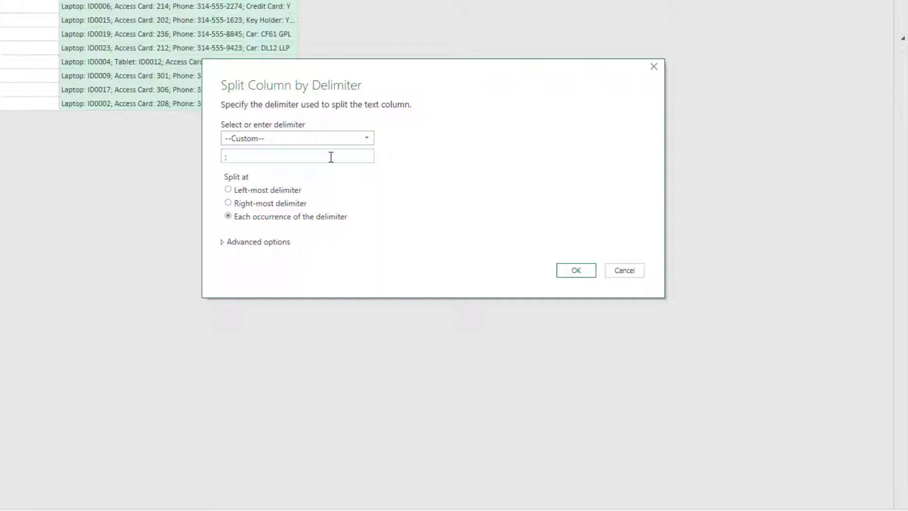
left_click(223, 243)
left_click(240, 283)
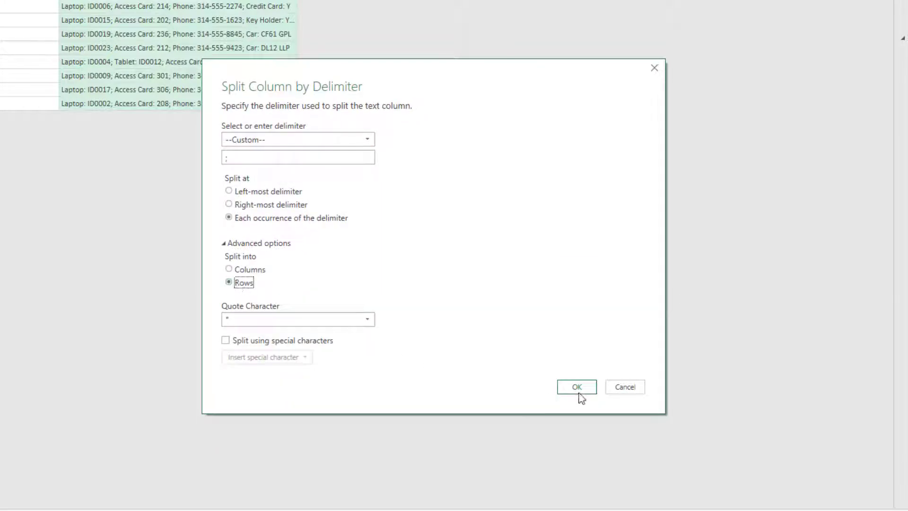
left_click(580, 391)
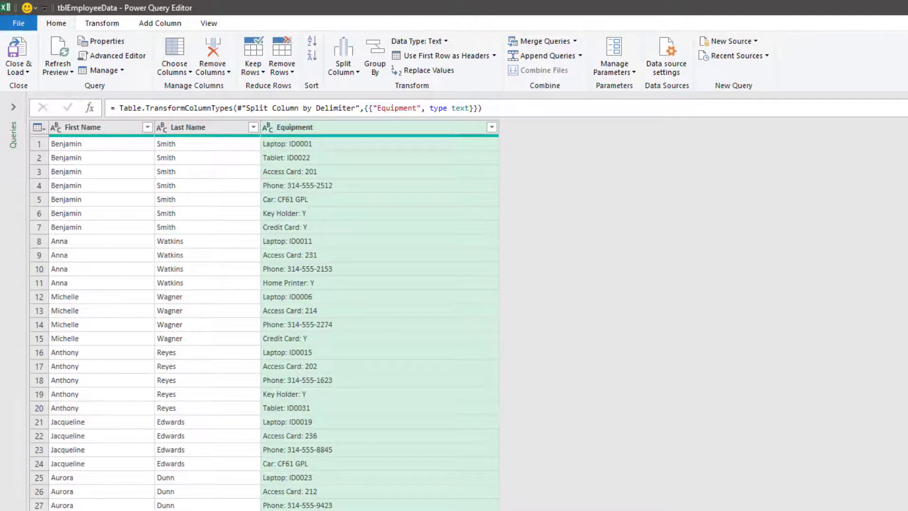
Step: Split the Equipment column at a custom ':' delimiter into Equipment.1 and Equipment.2
left_click(358, 73)
left_click(369, 86)
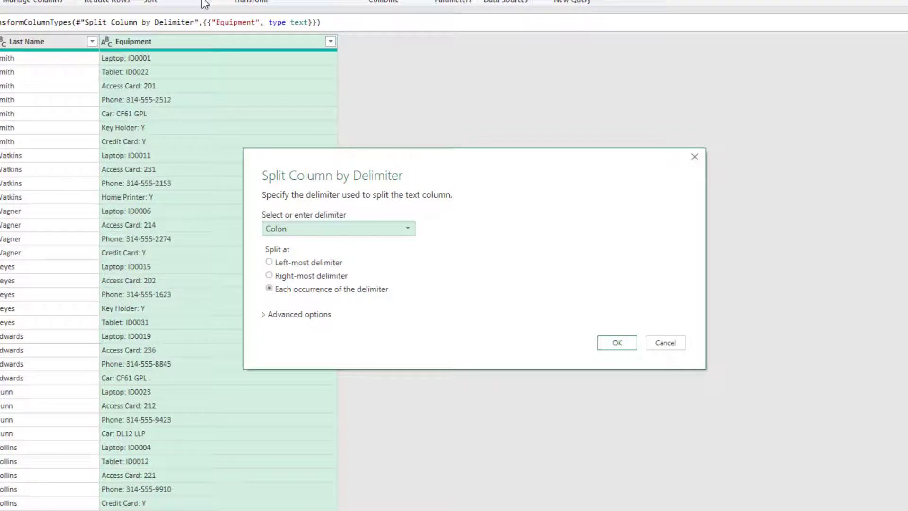
left_click(410, 232)
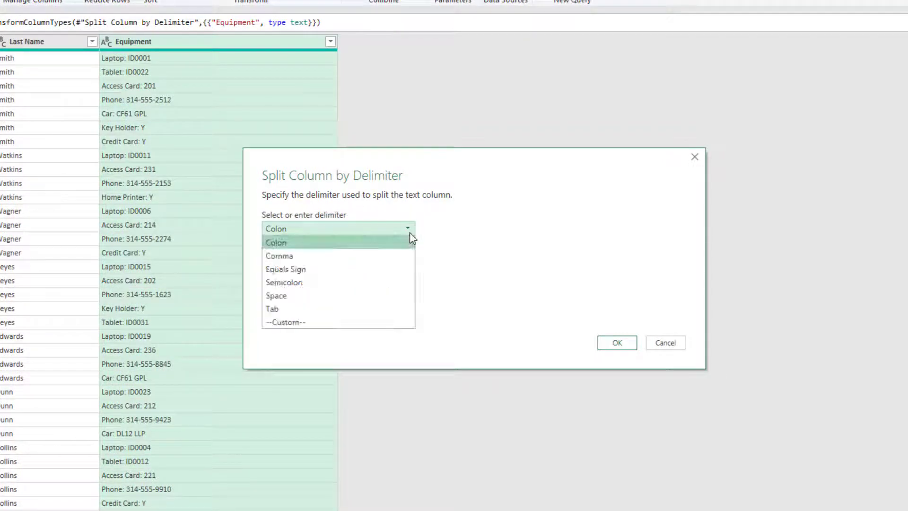
left_click(387, 322)
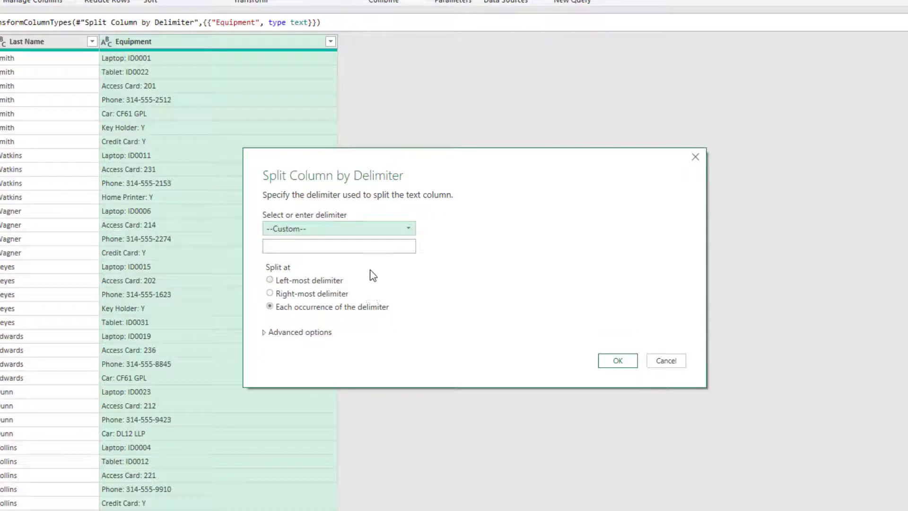
left_click(364, 247)
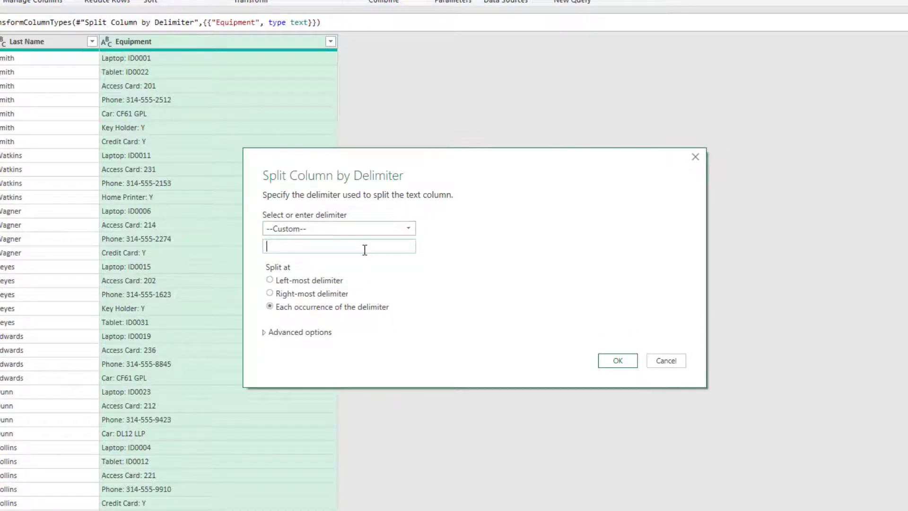
type(":")
left_click(618, 361)
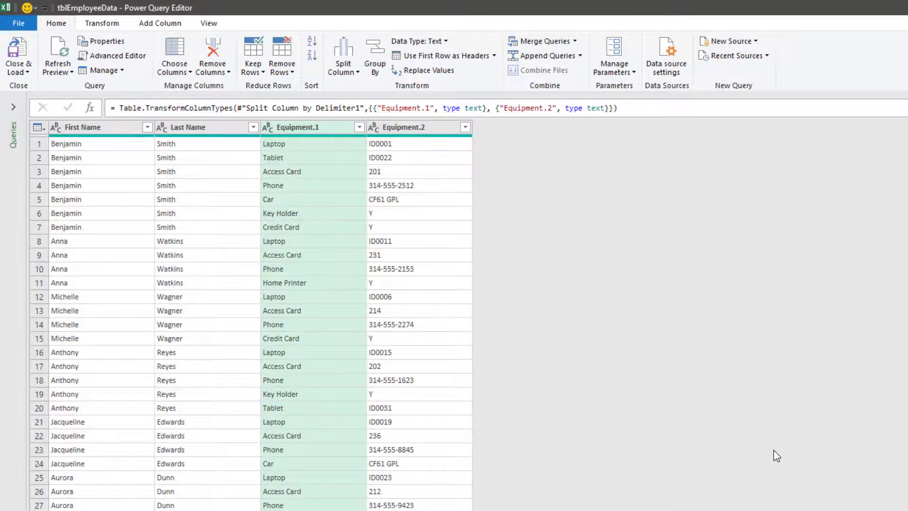
Step: Rename Equipment.1 to 'Equipment' and Equipment.2 to 'Equipment Attributes'
double_click(315, 128)
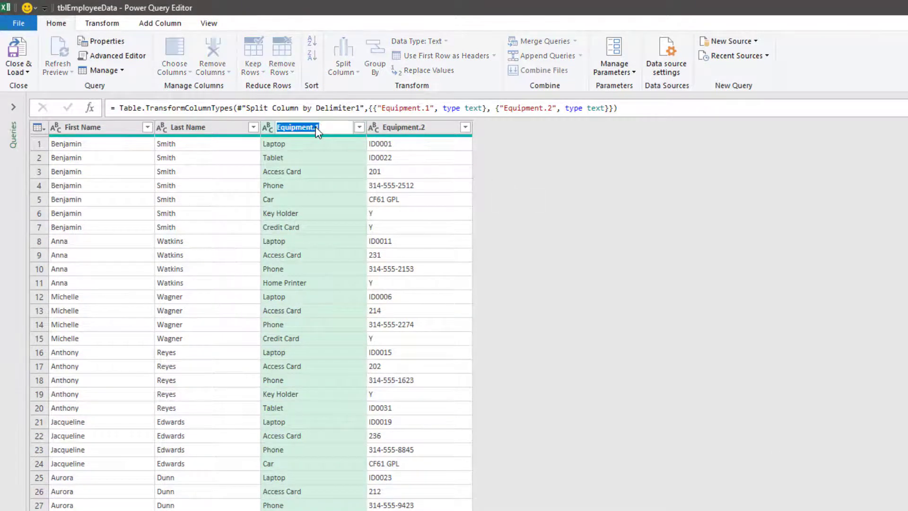
type("Equipment")
key("Return")
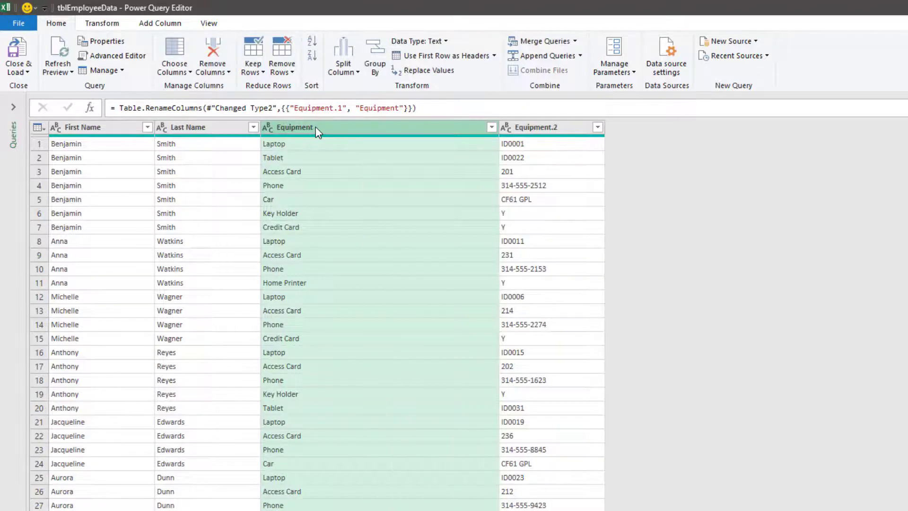
double_click(529, 127)
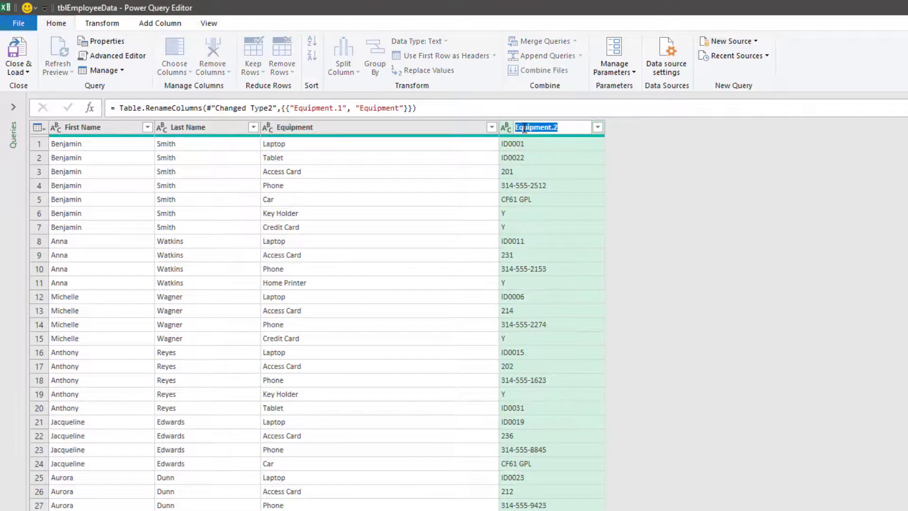
type("Equipment Attributes")
key("Return")
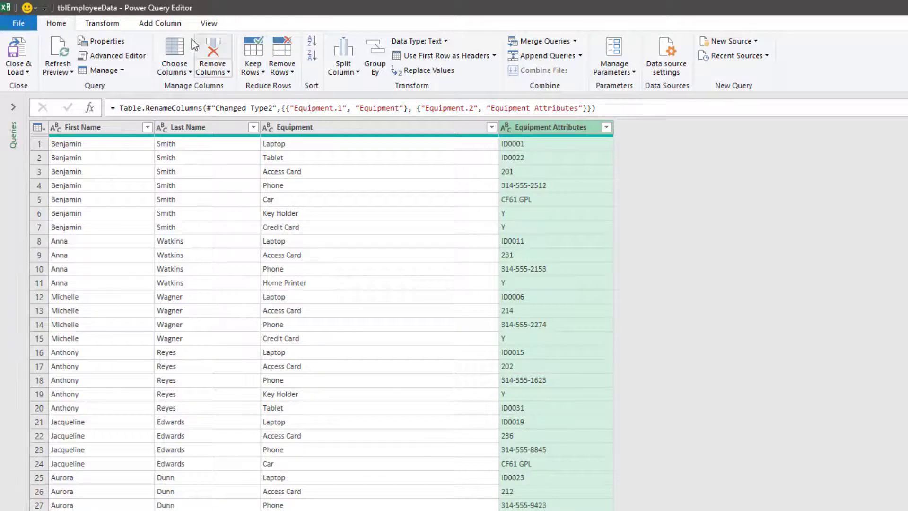
Step: Close & Load To a table on the existing worksheet at cell E1
left_click(18, 71)
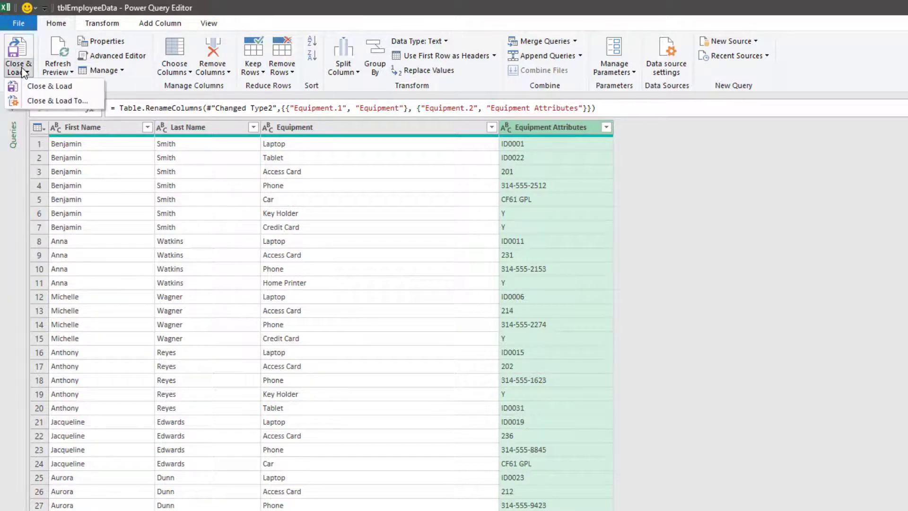
left_click(47, 97)
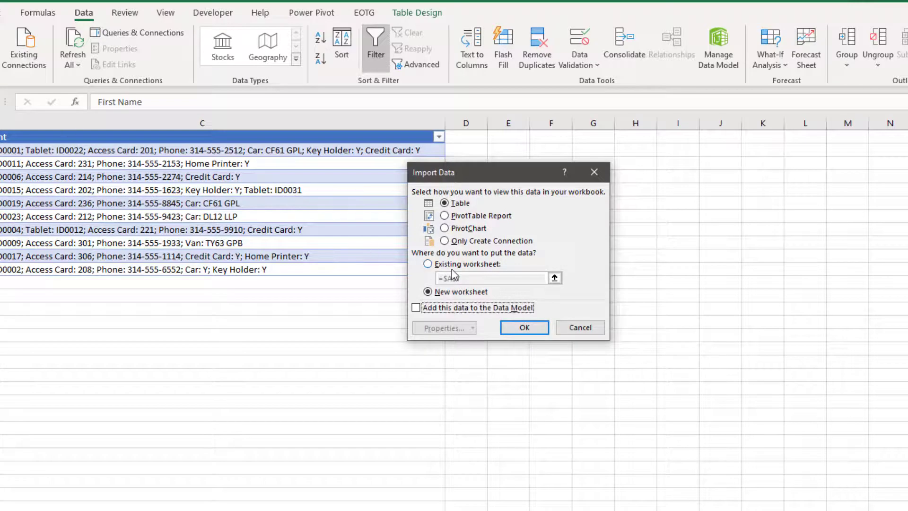
left_click(451, 266)
left_click(554, 278)
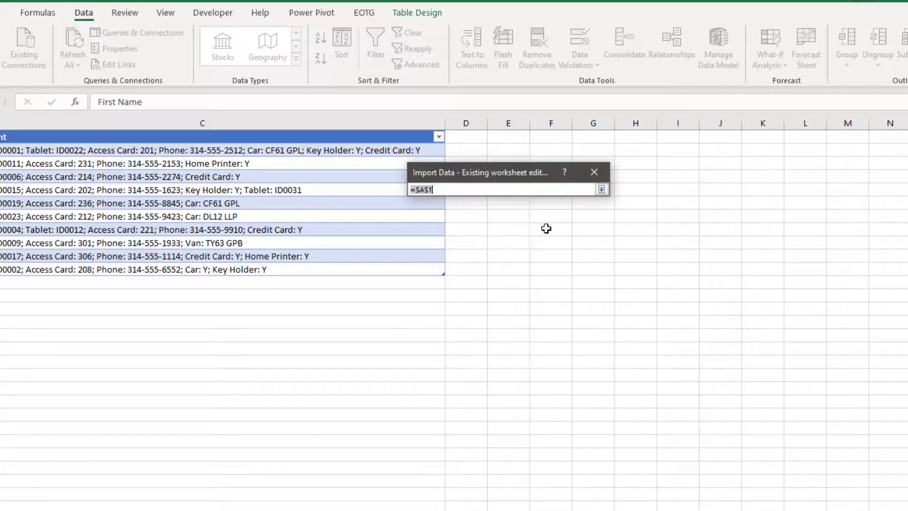
left_click(514, 137)
left_click(601, 190)
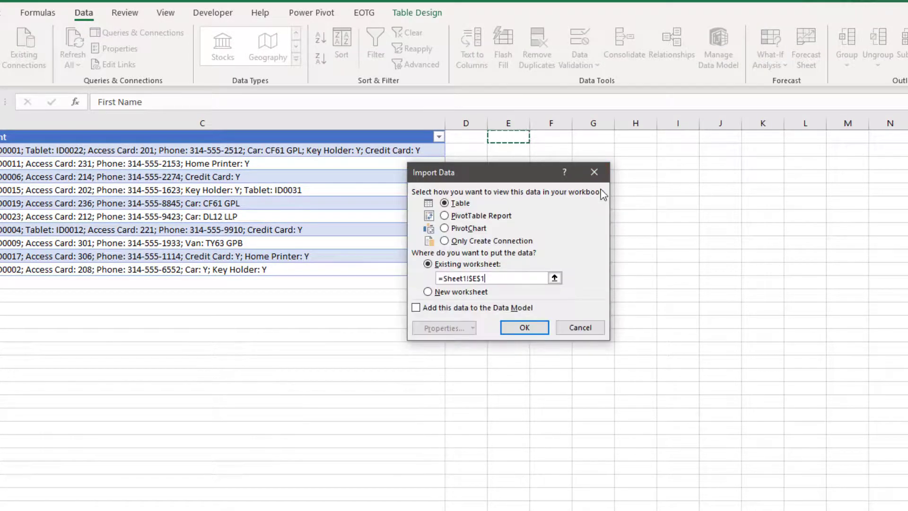
left_click(524, 326)
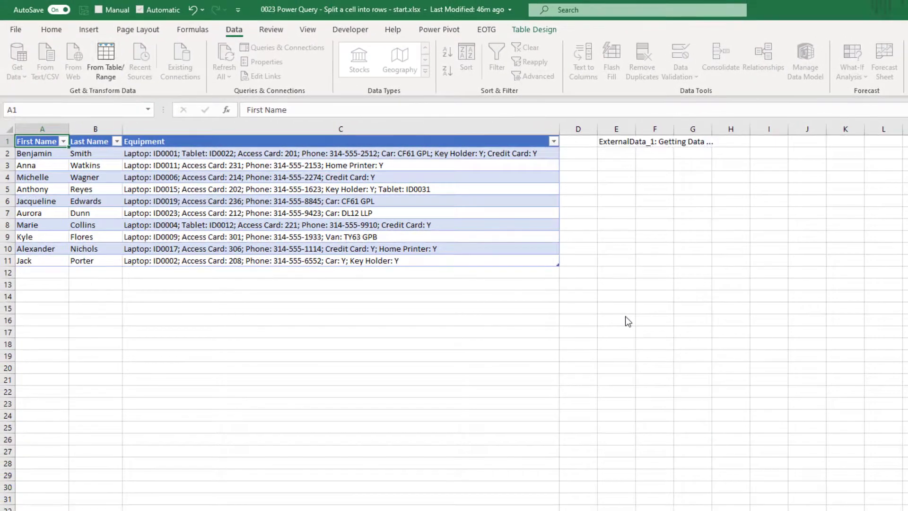